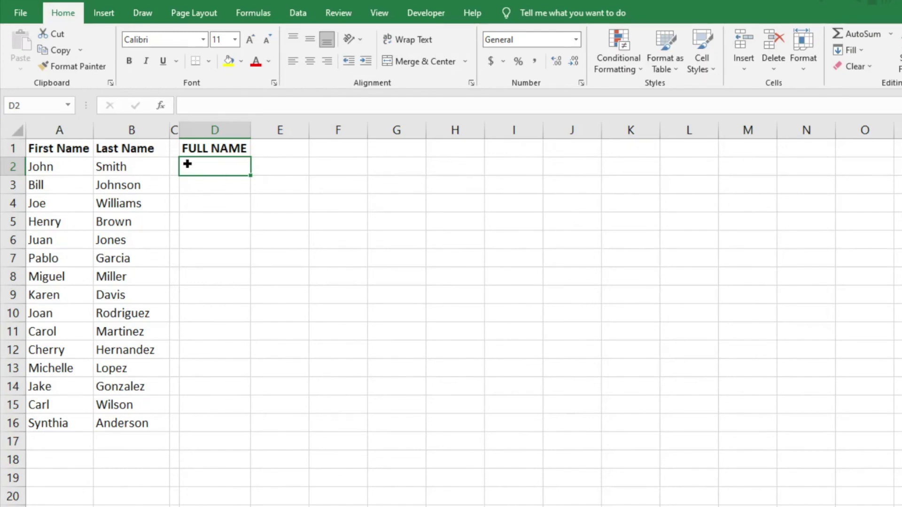
- Enter =CONCAT(A2,B2) in D2 so it shows JohnSmith
type("=concat")
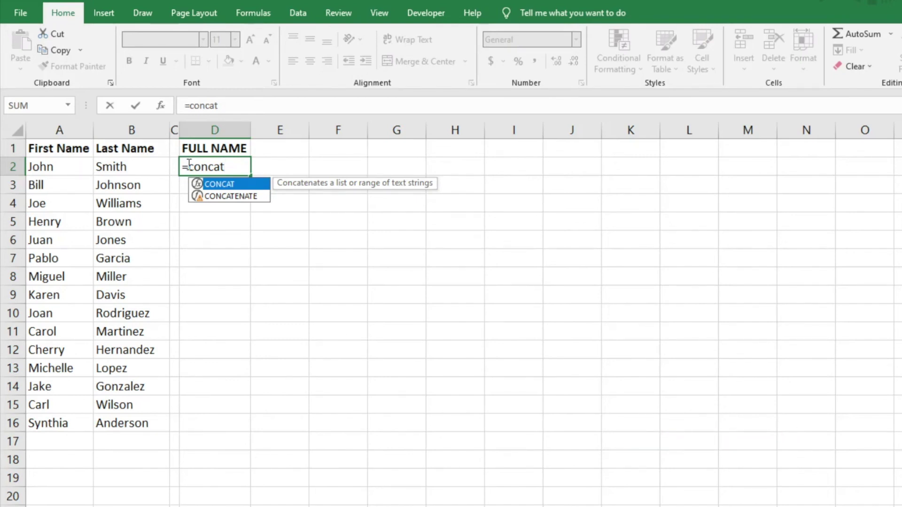
key("Tab")
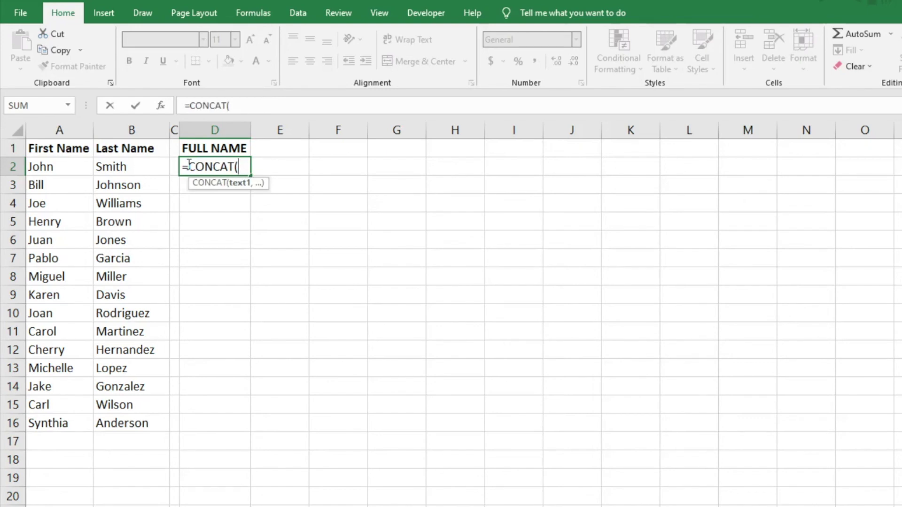
left_click(65, 165)
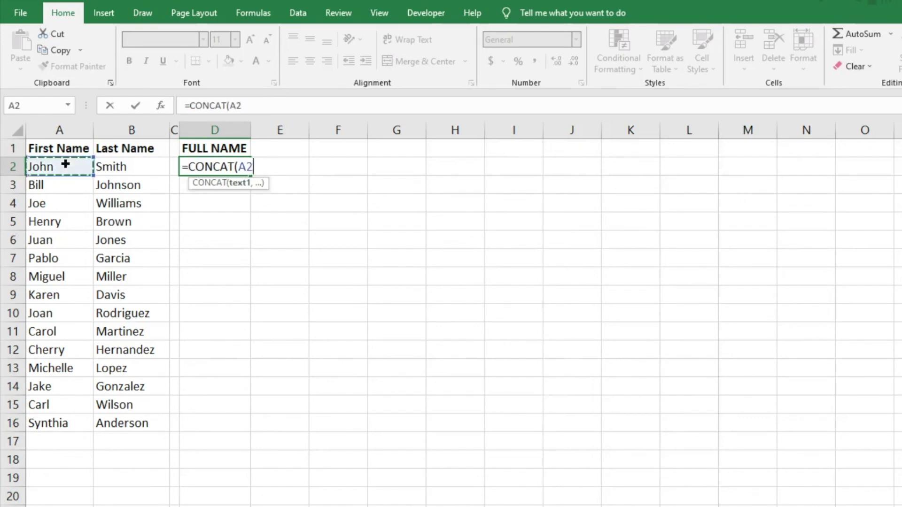
type(",")
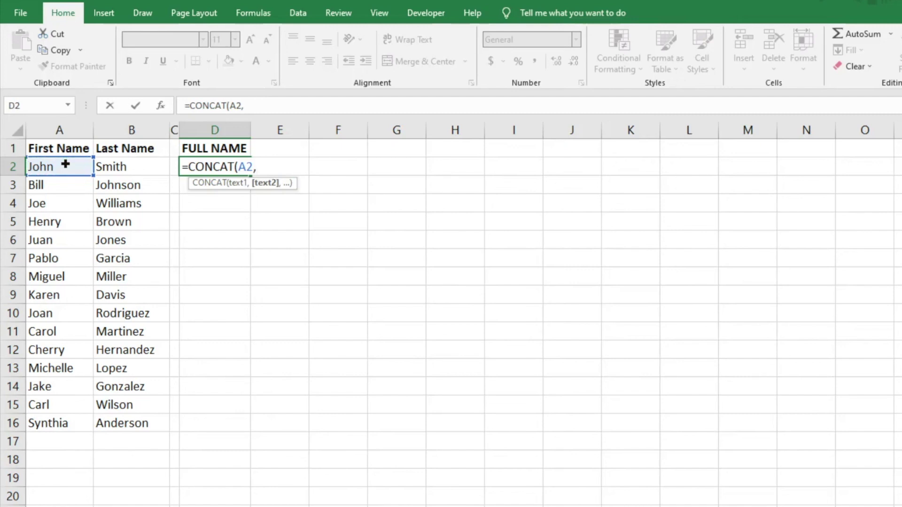
left_click(103, 157)
left_click(103, 161)
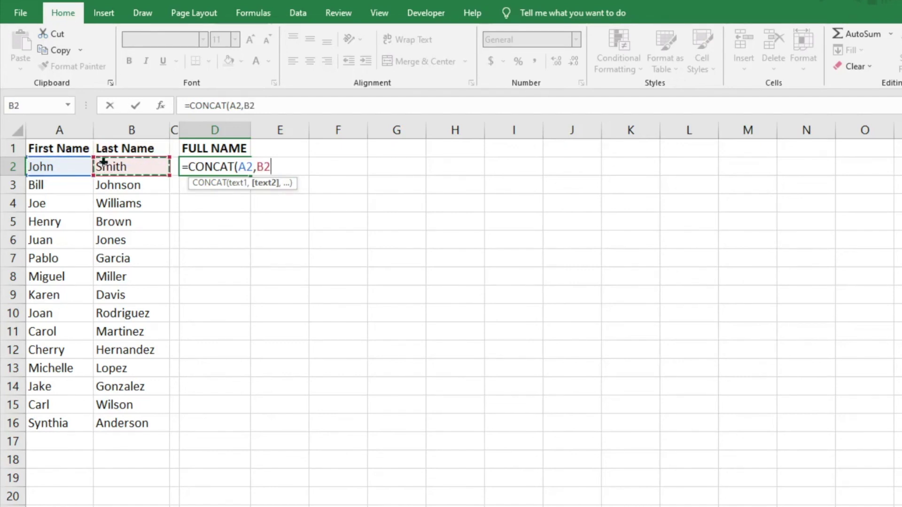
type(")")
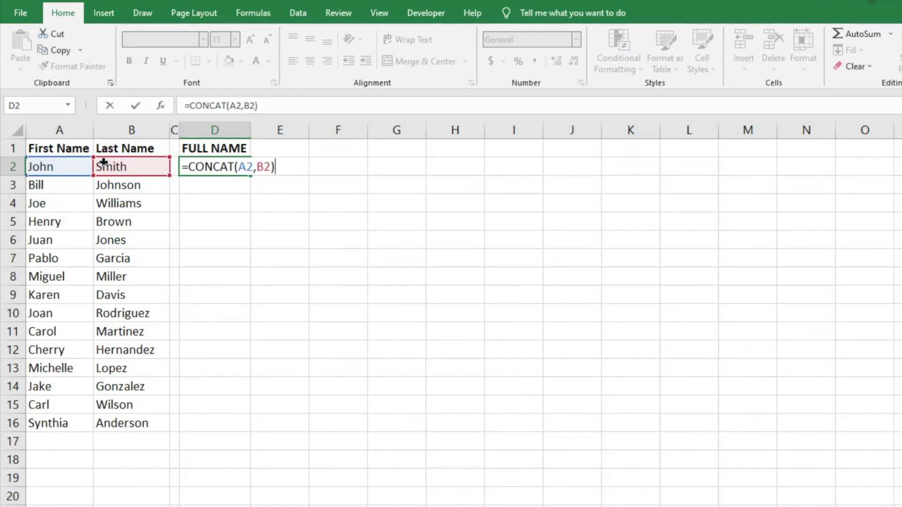
key("Return")
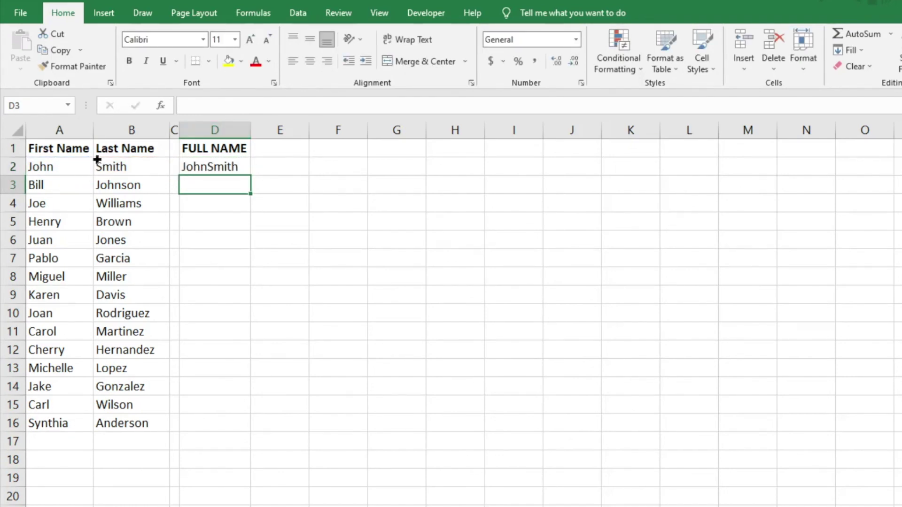
left_click(207, 168)
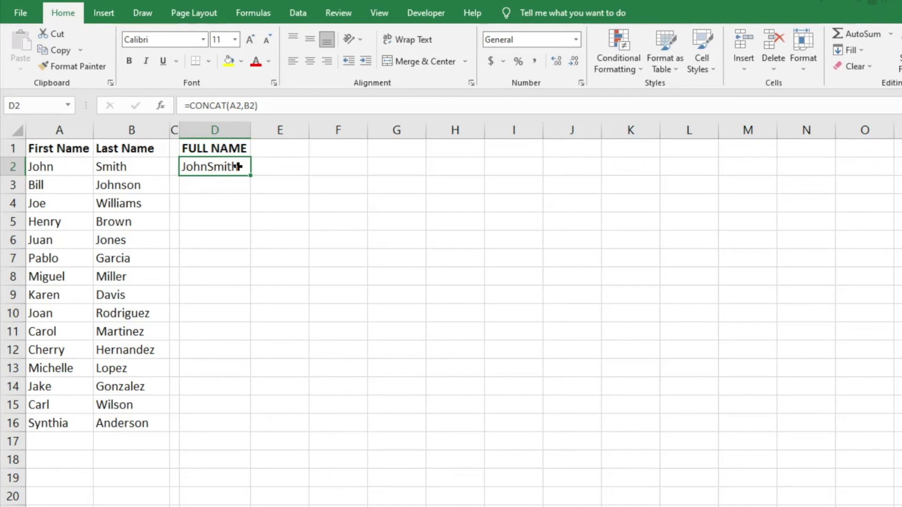
- Rewrite D2 as =CONCAT(A2," ",B2) so the name shows as John Smith
key("BackSpace")
type("=concat")
key("Tab")
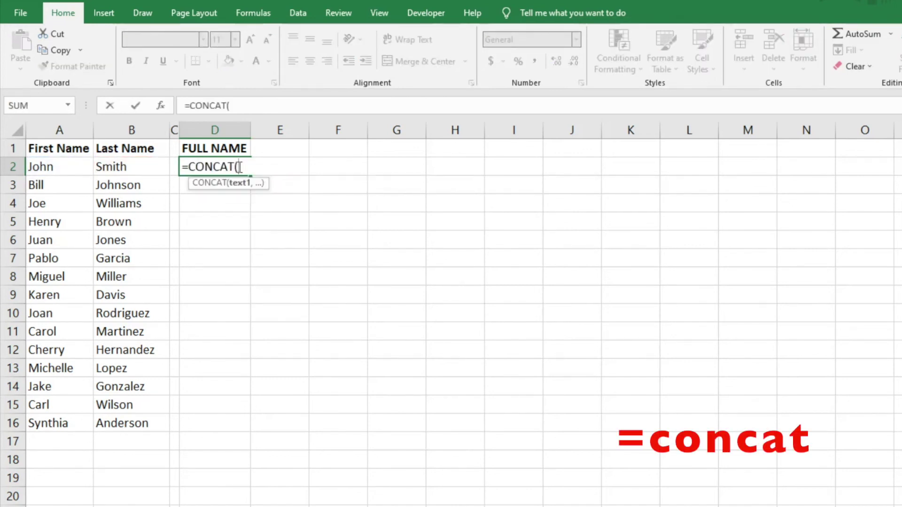
left_click(61, 167)
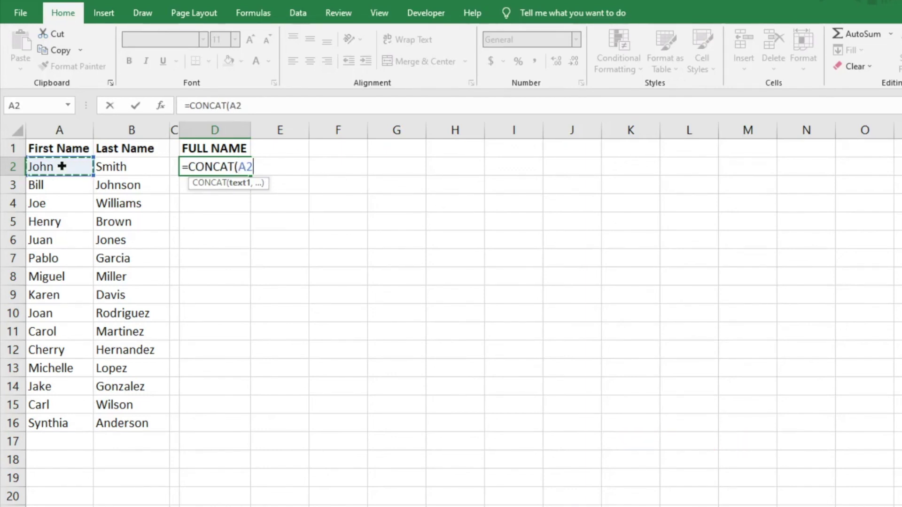
type(",")
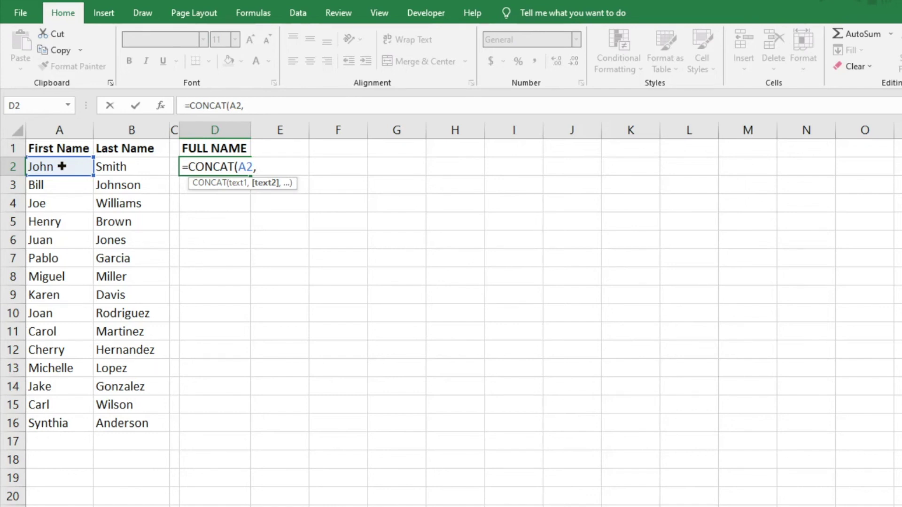
type("\" \",")
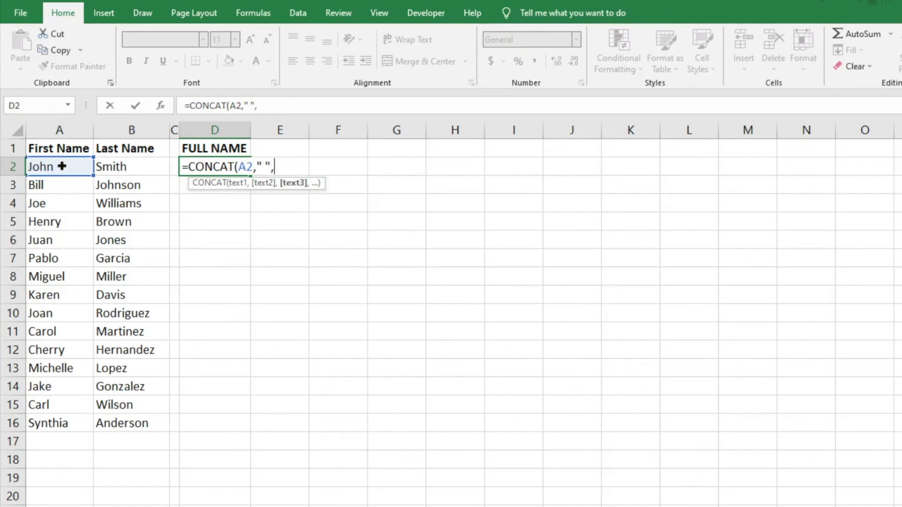
left_click(102, 168)
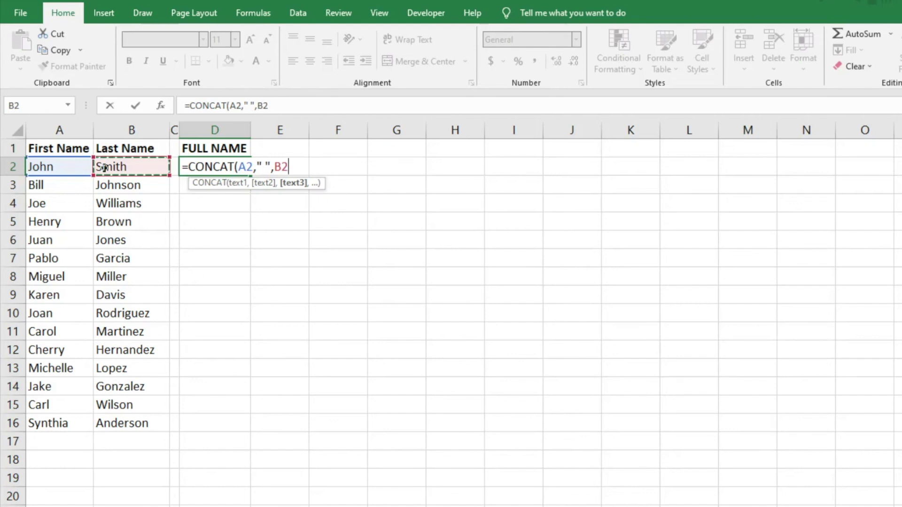
type(")")
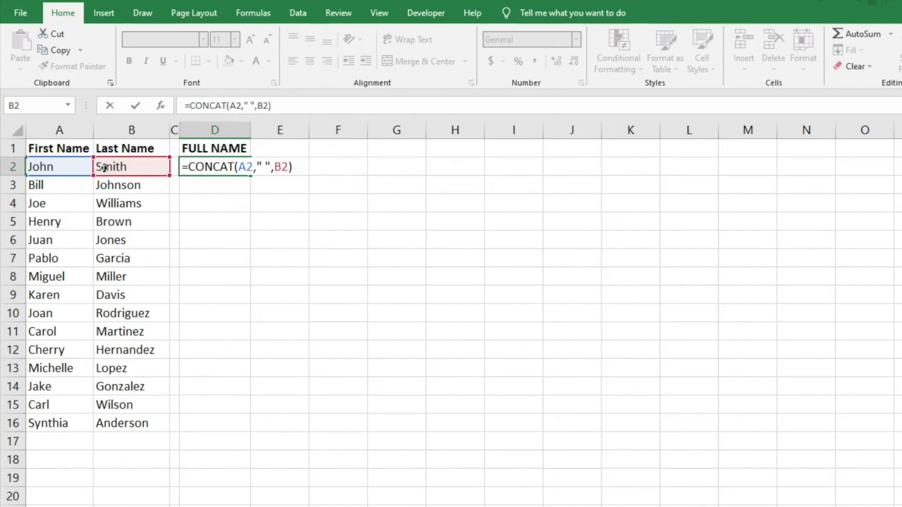
key("Return")
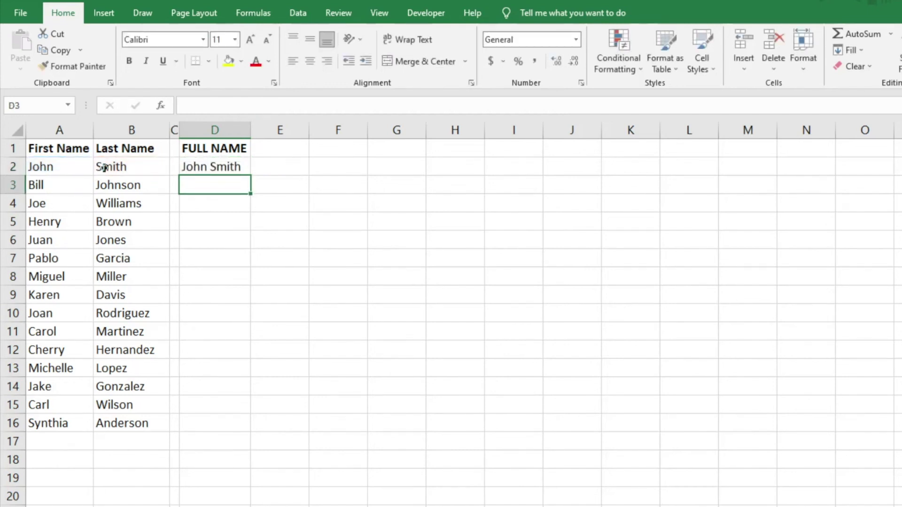
left_click(222, 168)
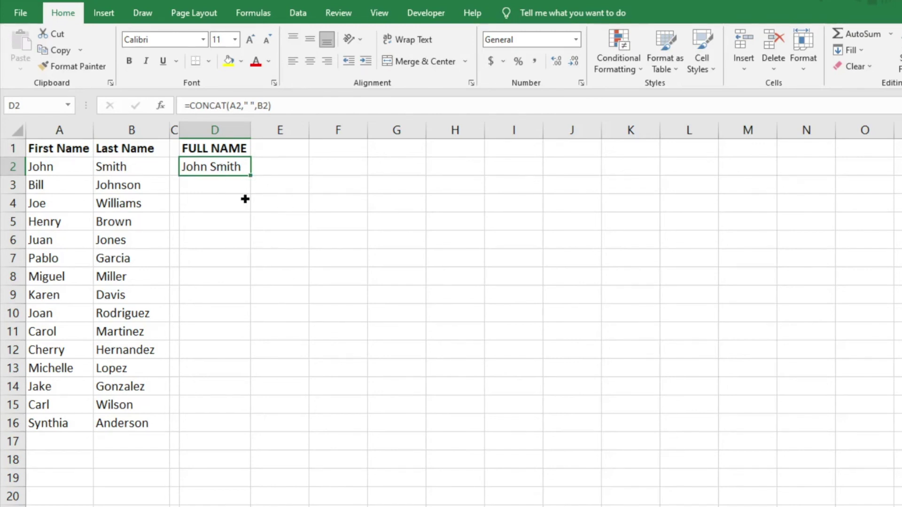
- Change D2's separator from a space to a comma, giving =CONCAT(A2,",",B2)
double_click(222, 164)
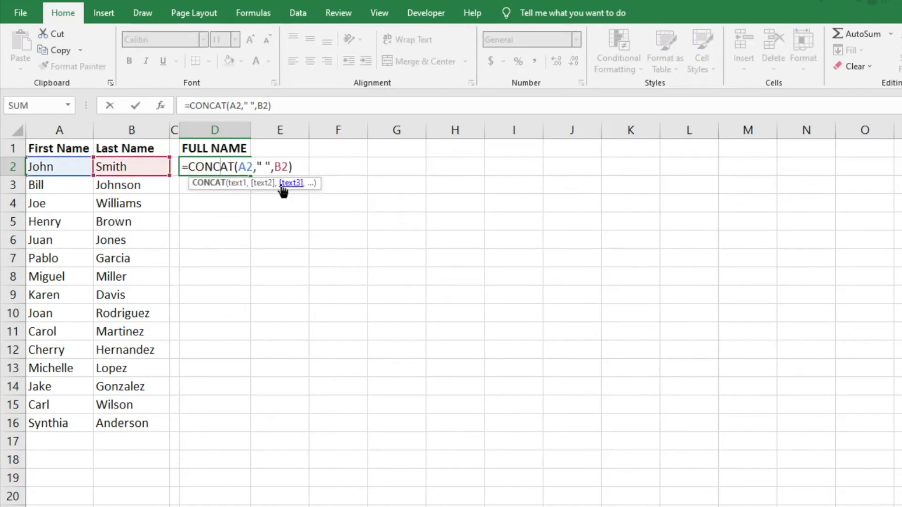
left_click(266, 165)
key("BackSpace")
type(",")
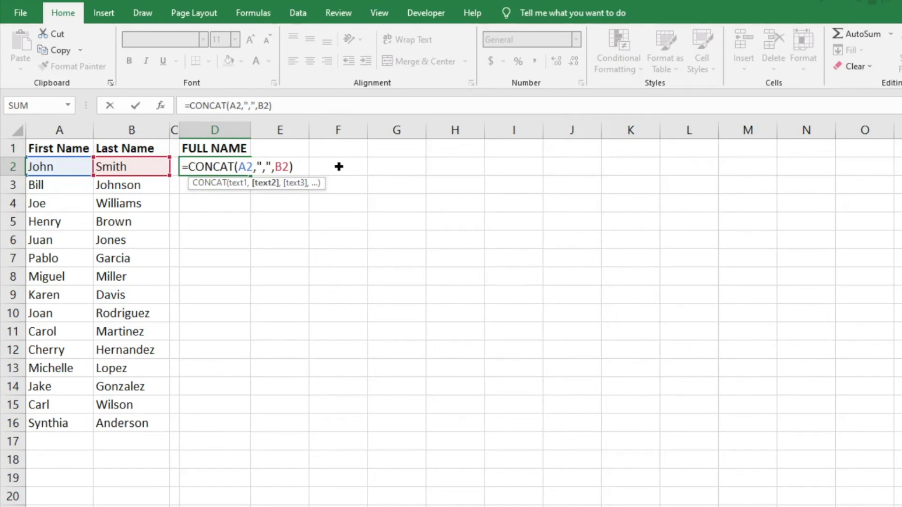
key("Return")
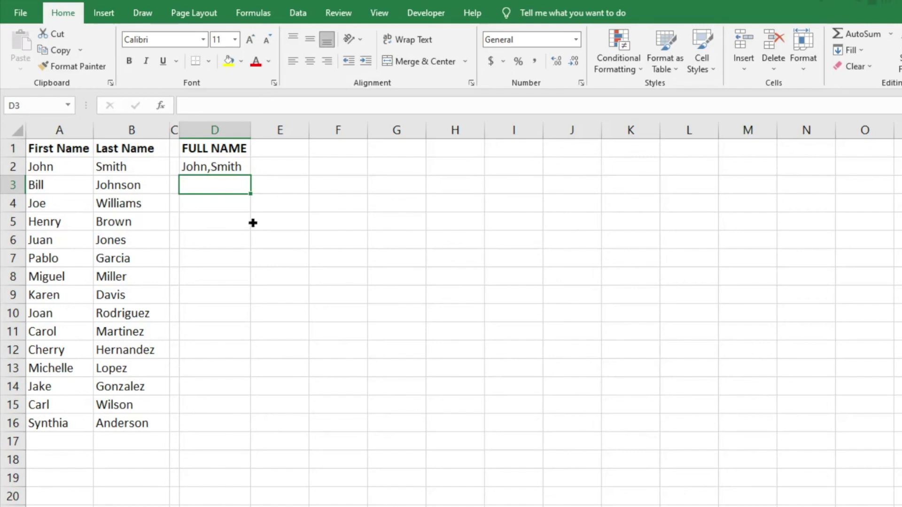
left_click(223, 170)
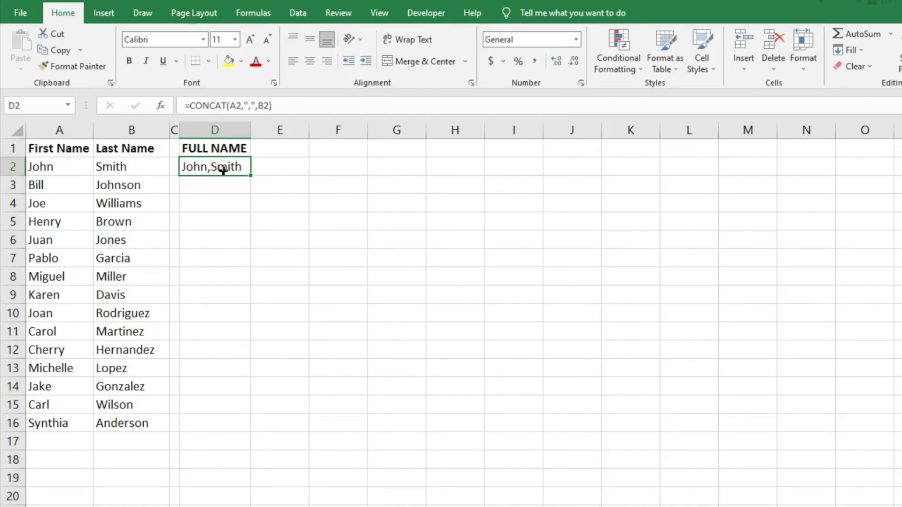
- Replace D2's formula with =CONCAT(B2,","," ",A2) to display Smith, John
double_click(223, 170)
key("ctrl+a")
key("BackSpace")
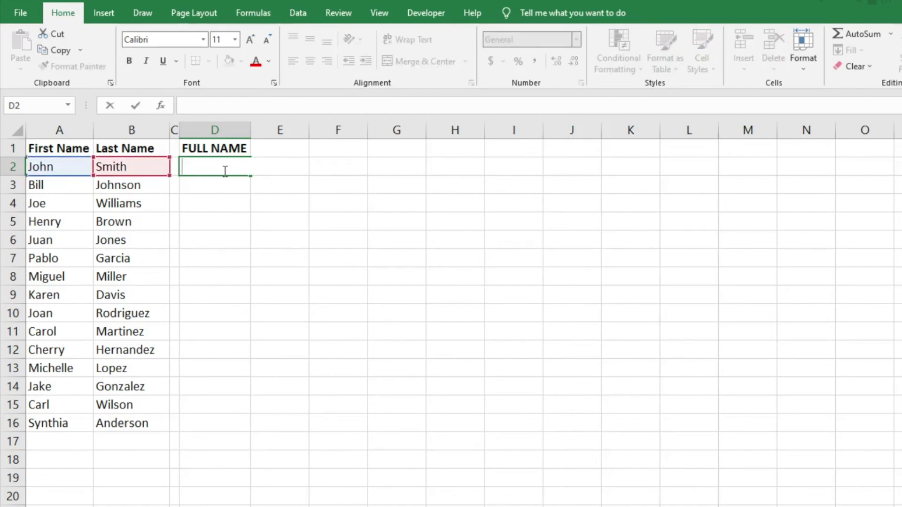
type("=concat")
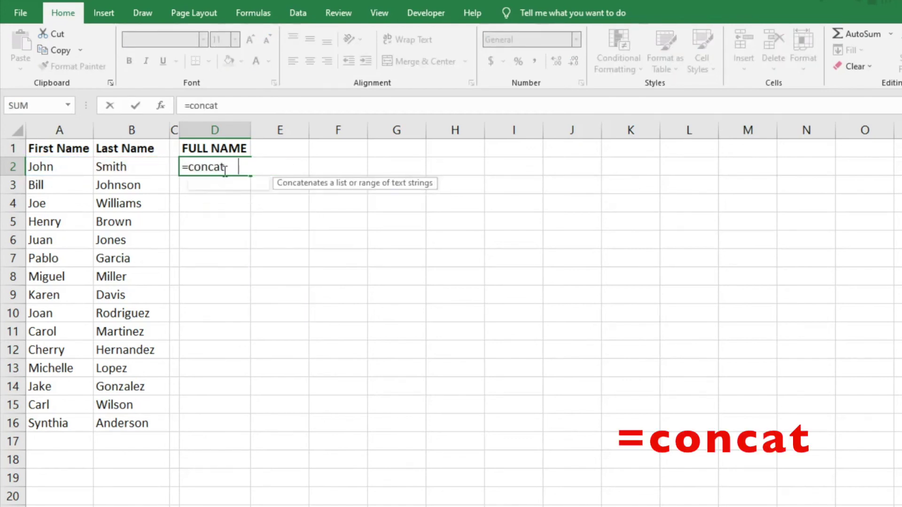
key("Tab")
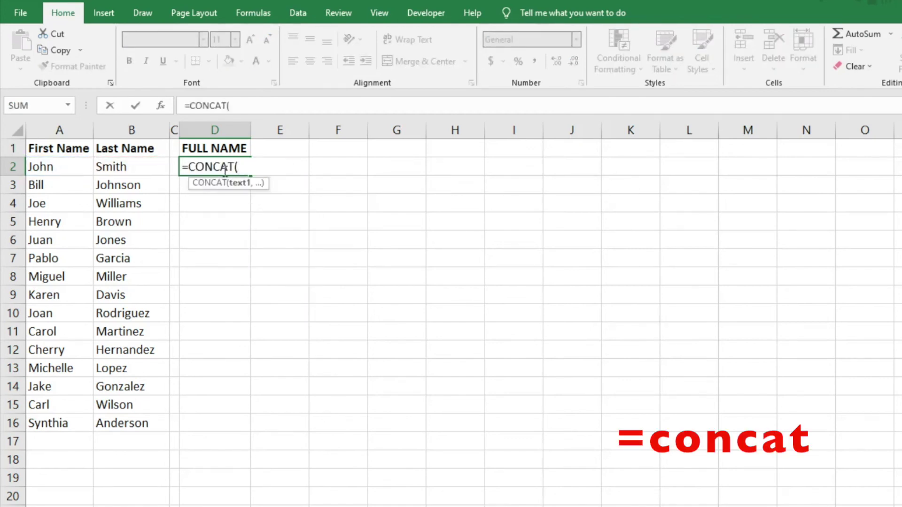
left_click(141, 166)
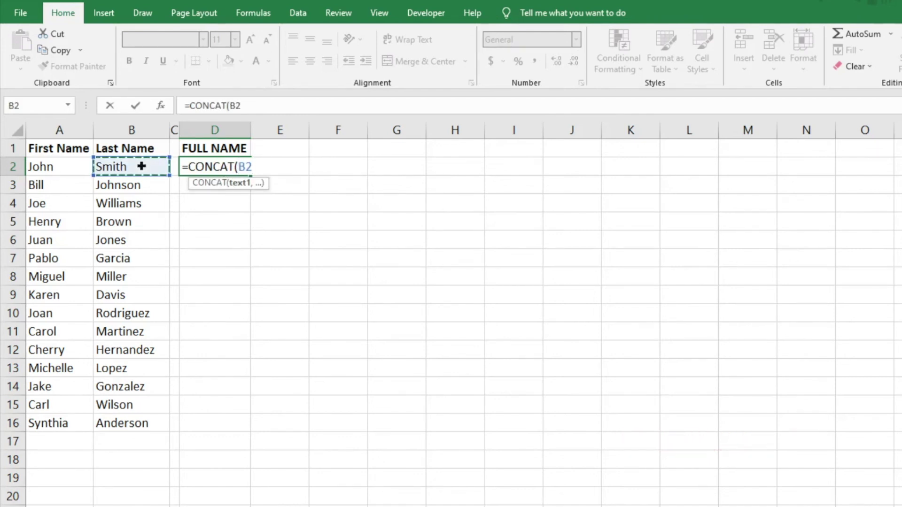
type(",")
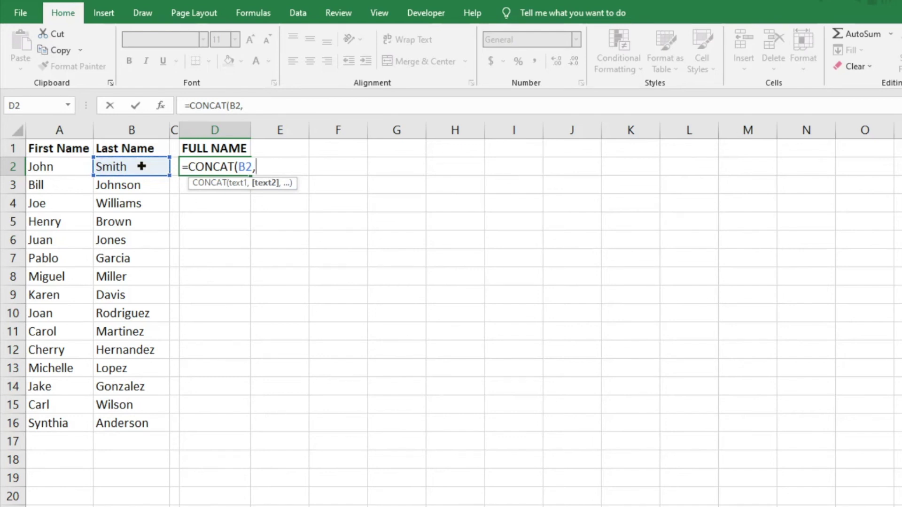
type("\",\",")
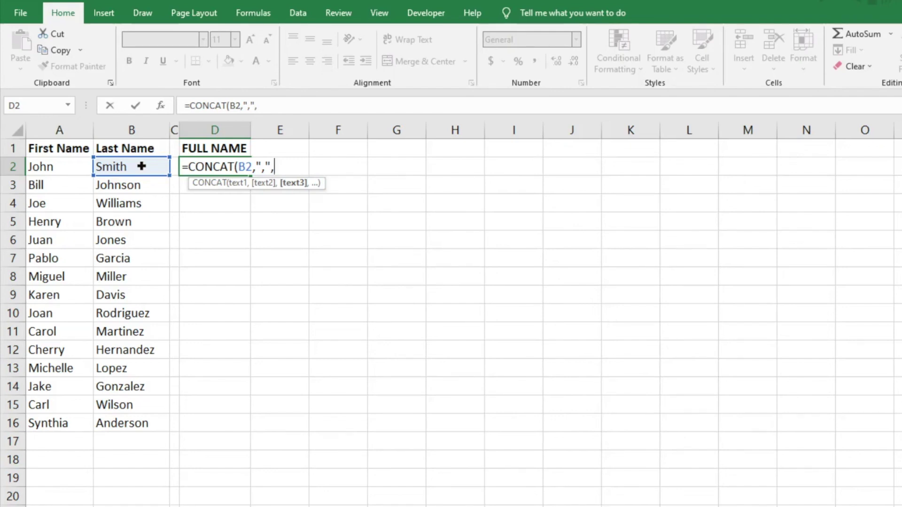
type("\" \",")
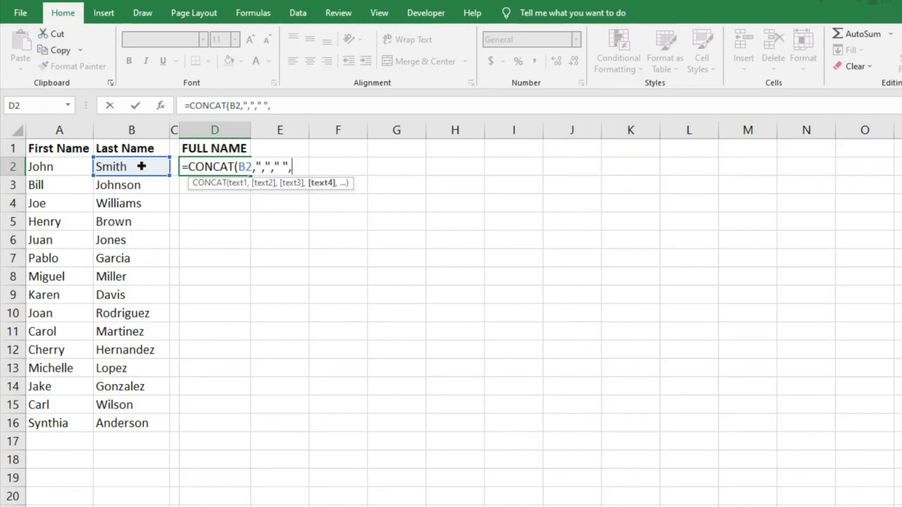
left_click(64, 166)
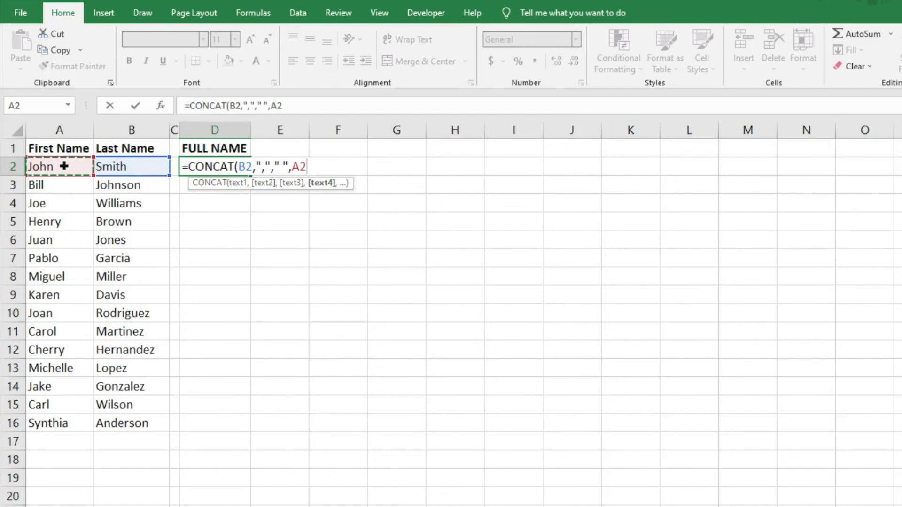
type(")")
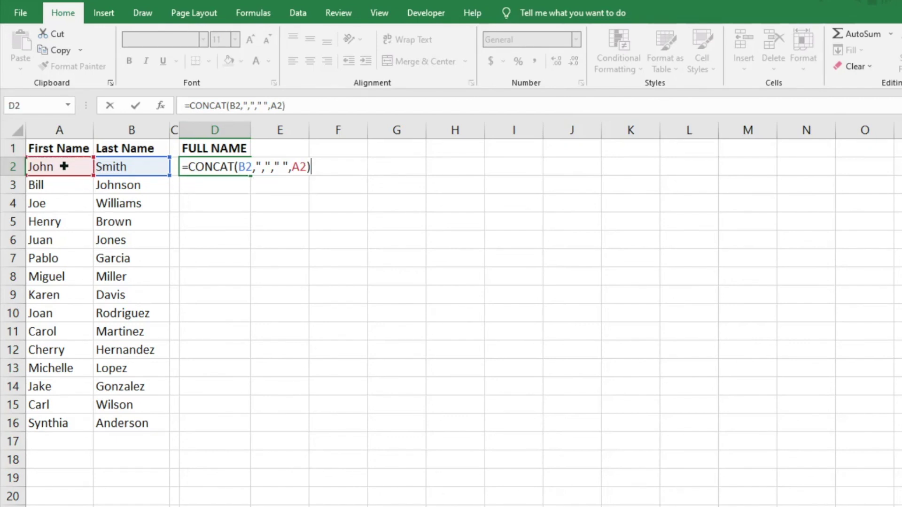
key("Return")
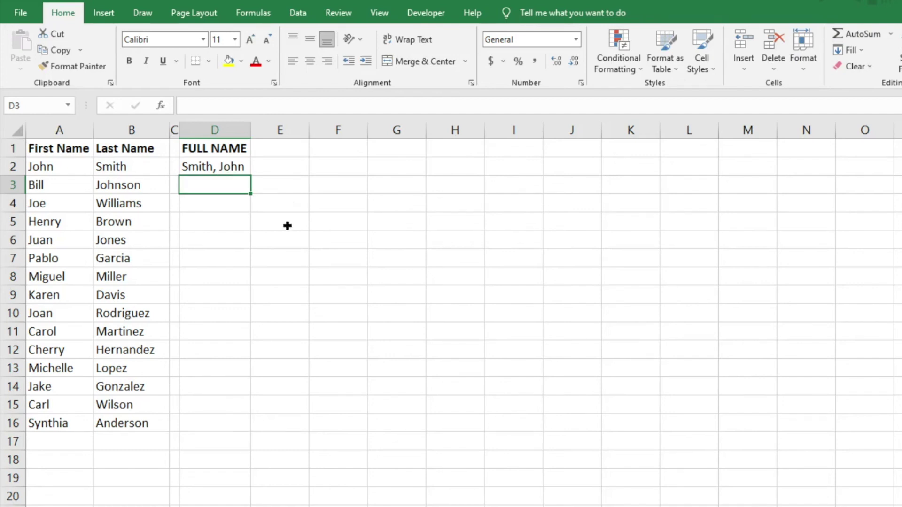
left_click(222, 170)
- Fill D2's formula down to D16 and autofit column D to the names
left_click_drag(253, 174, 238, 426)
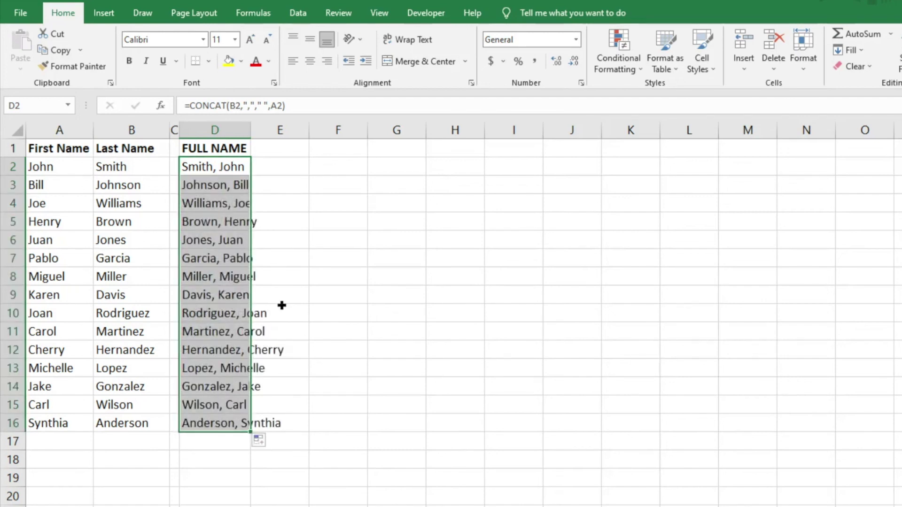
double_click(251, 132)
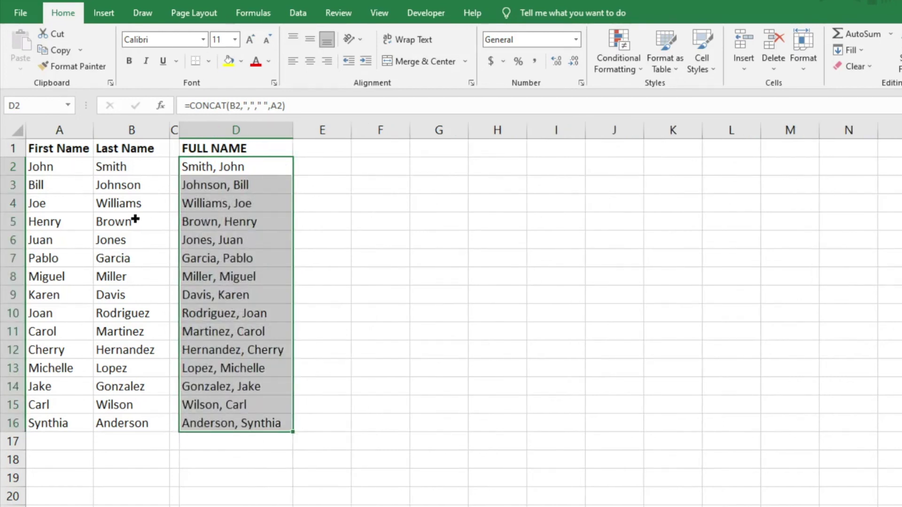
left_click(117, 257)
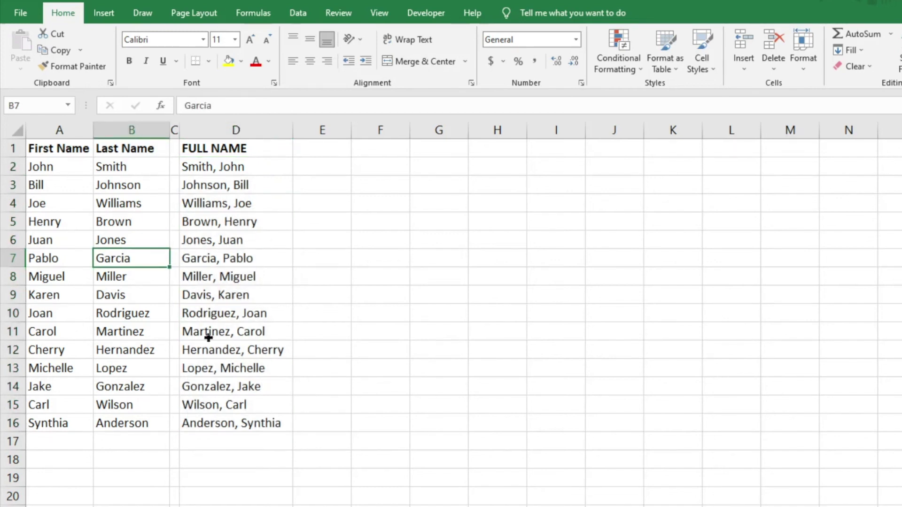